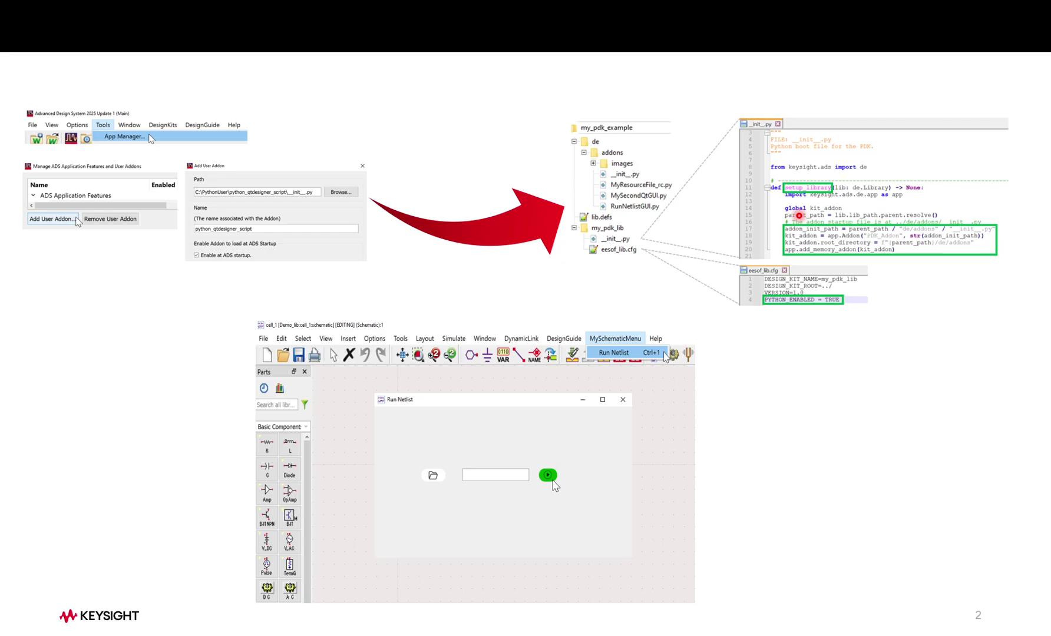
- Exit the PowerPoint slideshow
key("Escape")
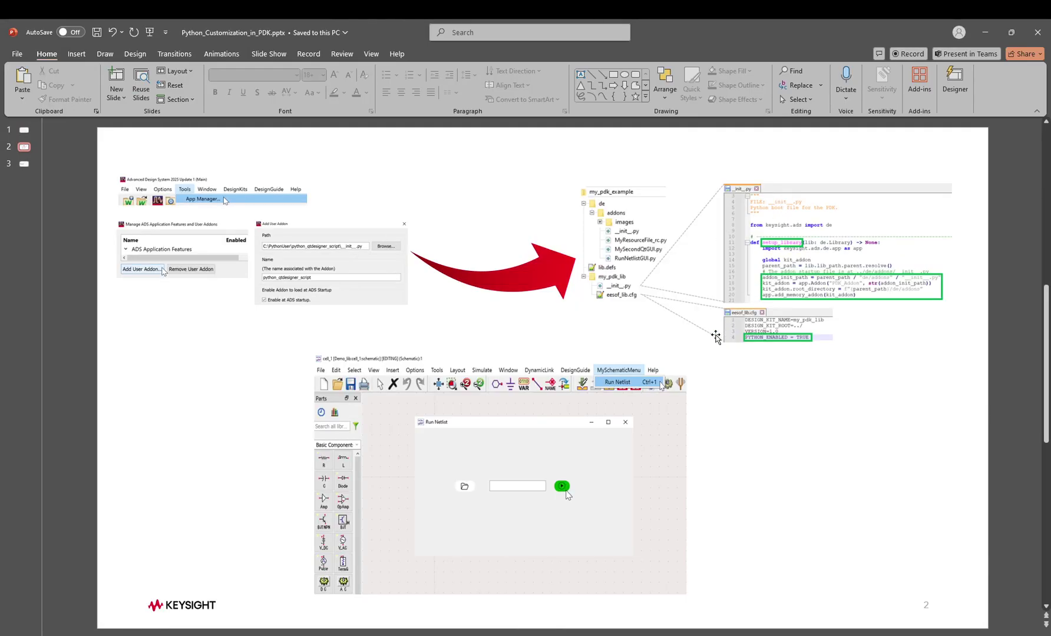
- Minimize PowerPoint and add a PYTHON_ENABLED = TRUE line after VERSION=1.0 in eesof_lib.cfg
left_click(993, 38)
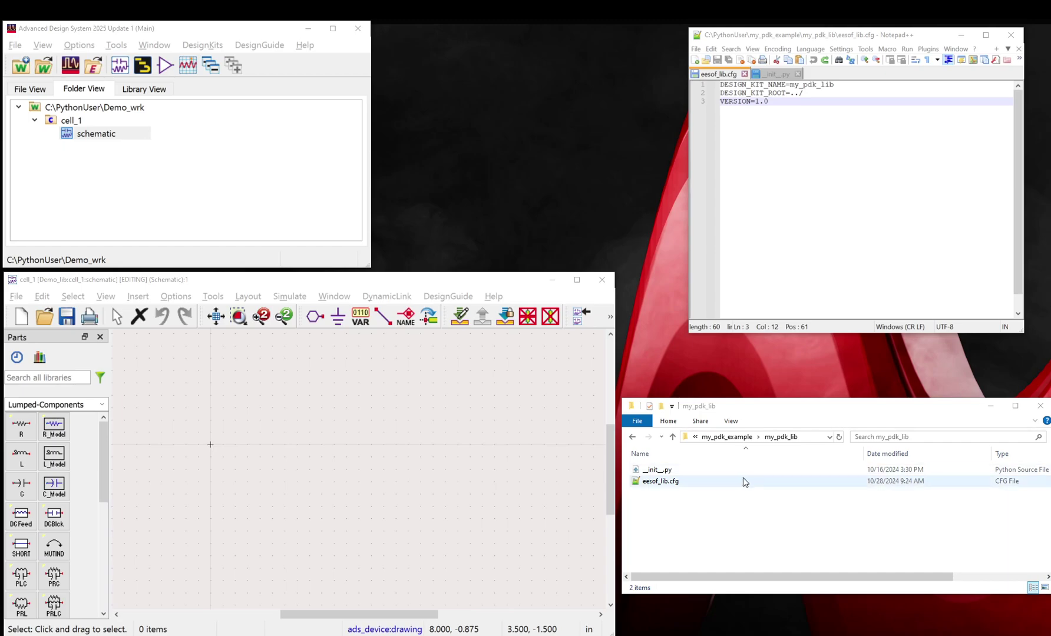
left_click(693, 481)
left_click(765, 204)
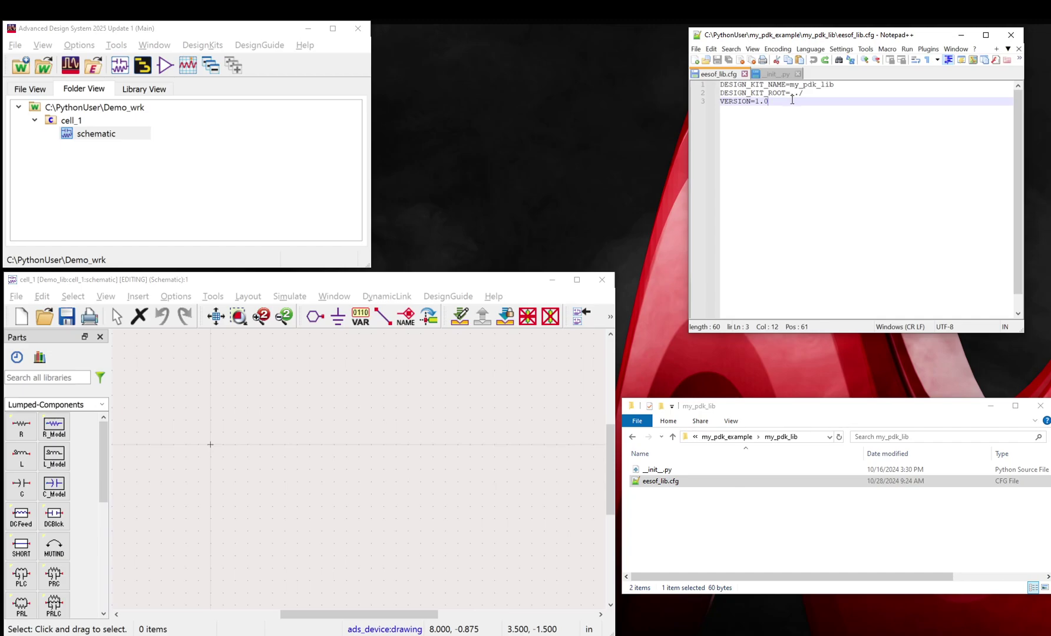
key("Return")
type("PYTHON_ENABLED = TRUE")
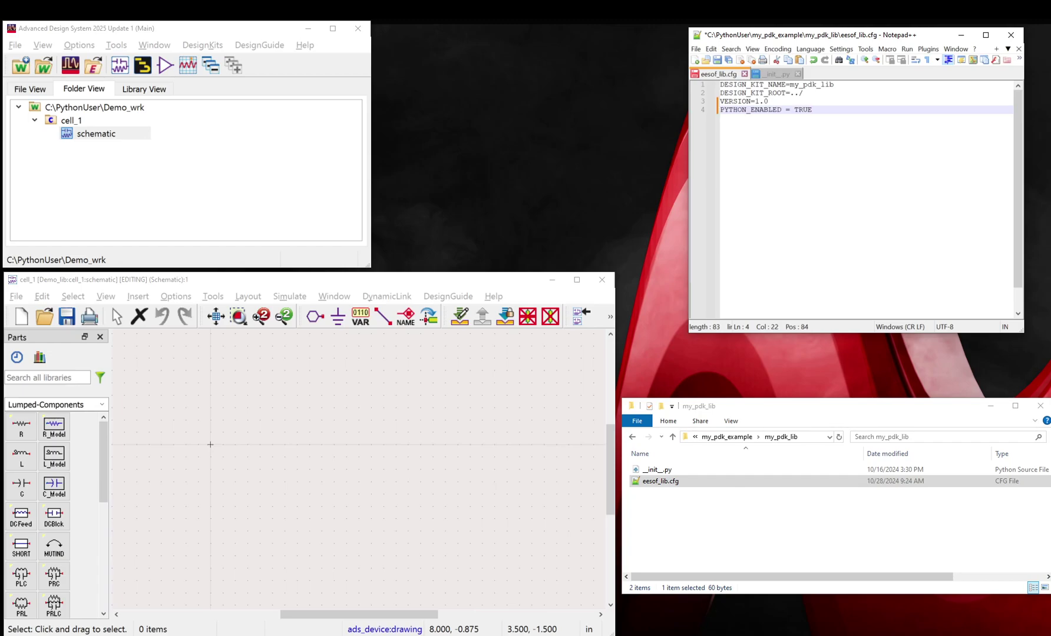
- Save eesof_lib.cfg with the new PYTHON_ENABLED = TRUE line
left_click_drag(813, 111, 708, 111)
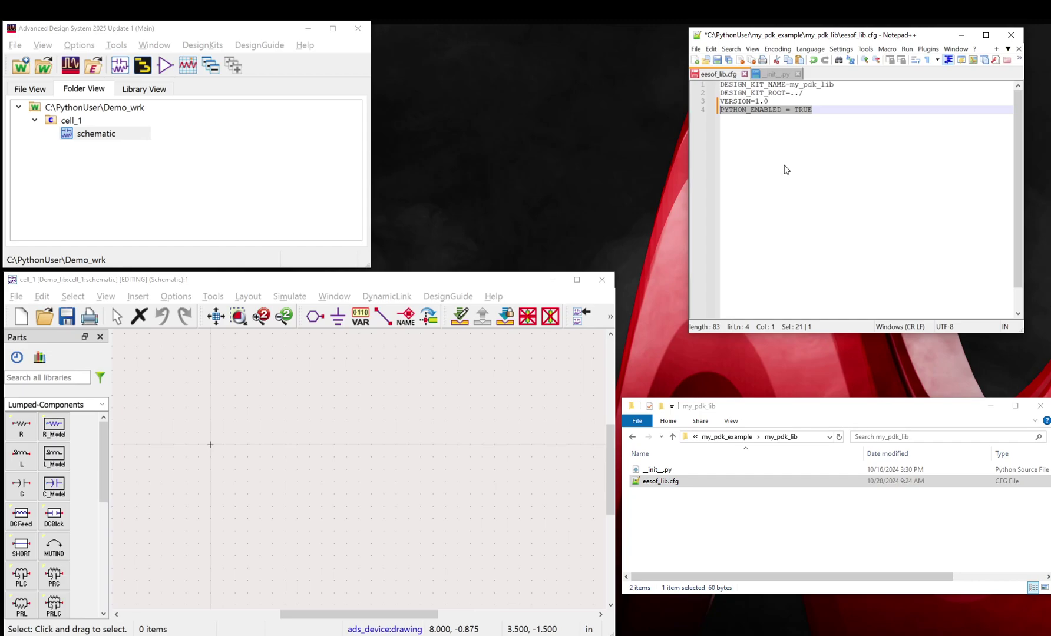
key("End")
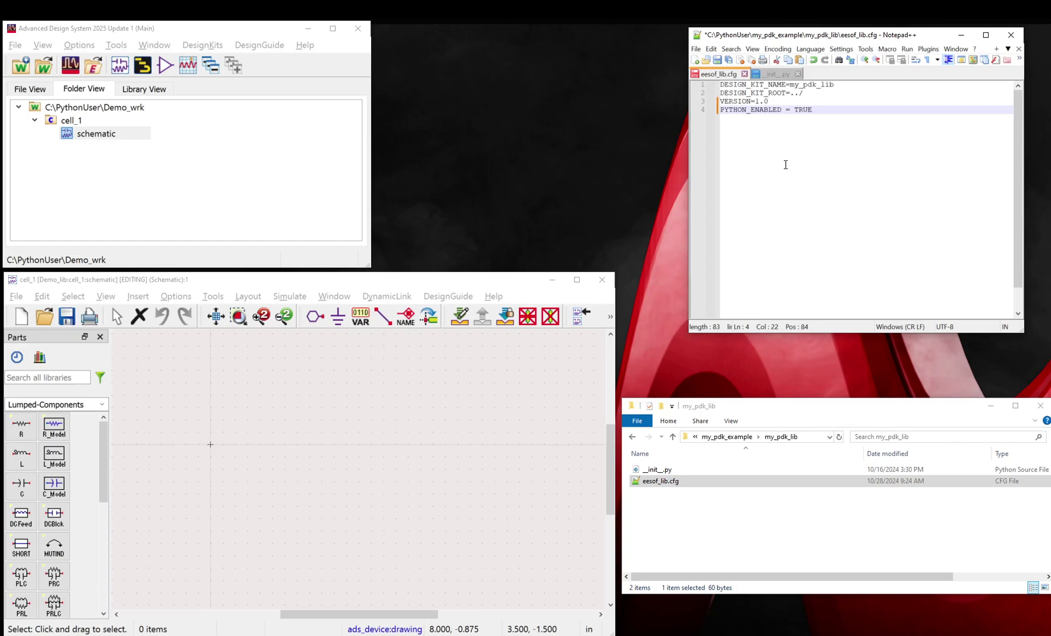
key("ctrl+s")
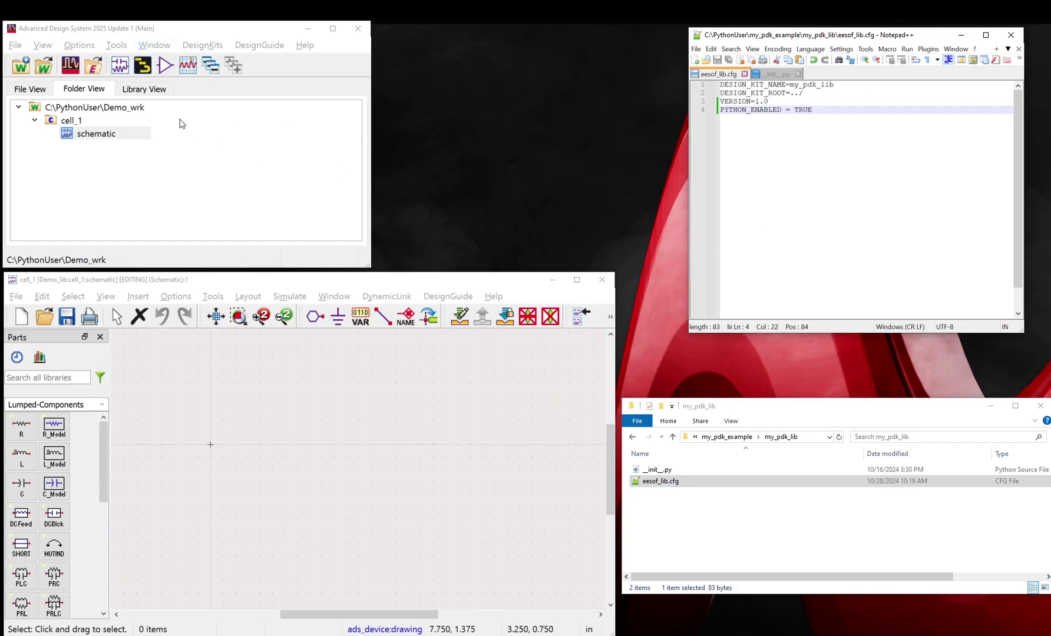
left_click(469, 290)
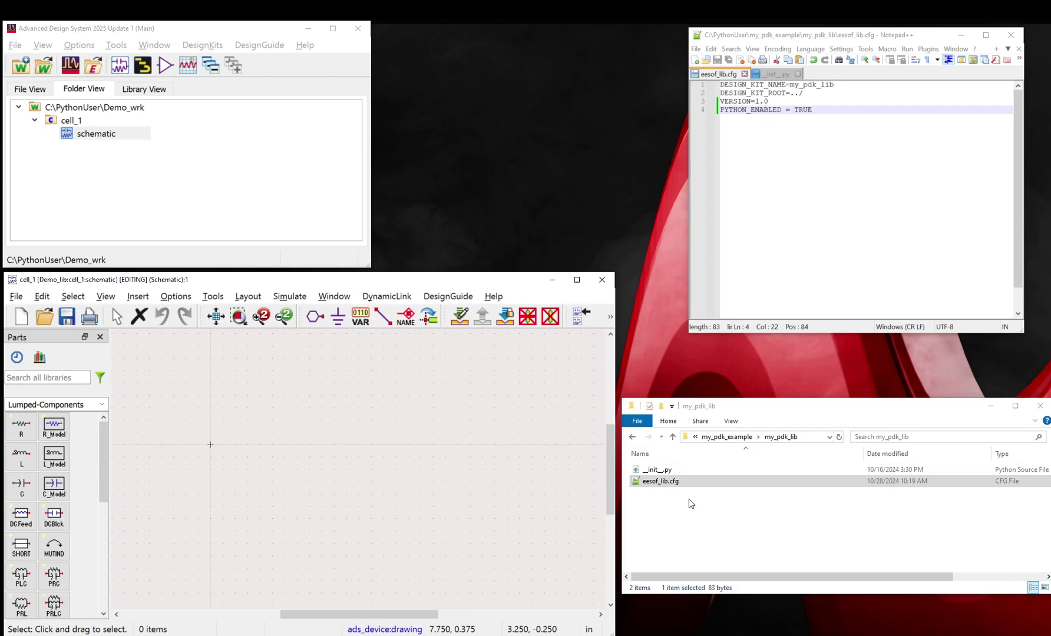
- Open __init__.py in Notepad++ and highlight its setup and shutdown code on lines 13–27
left_click(667, 472)
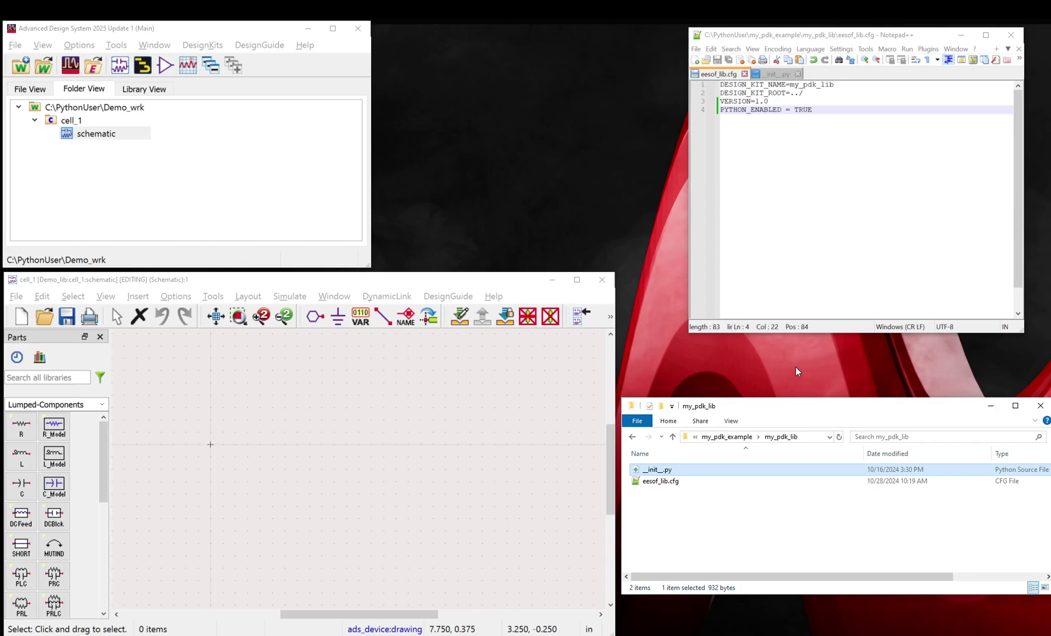
left_click(772, 73)
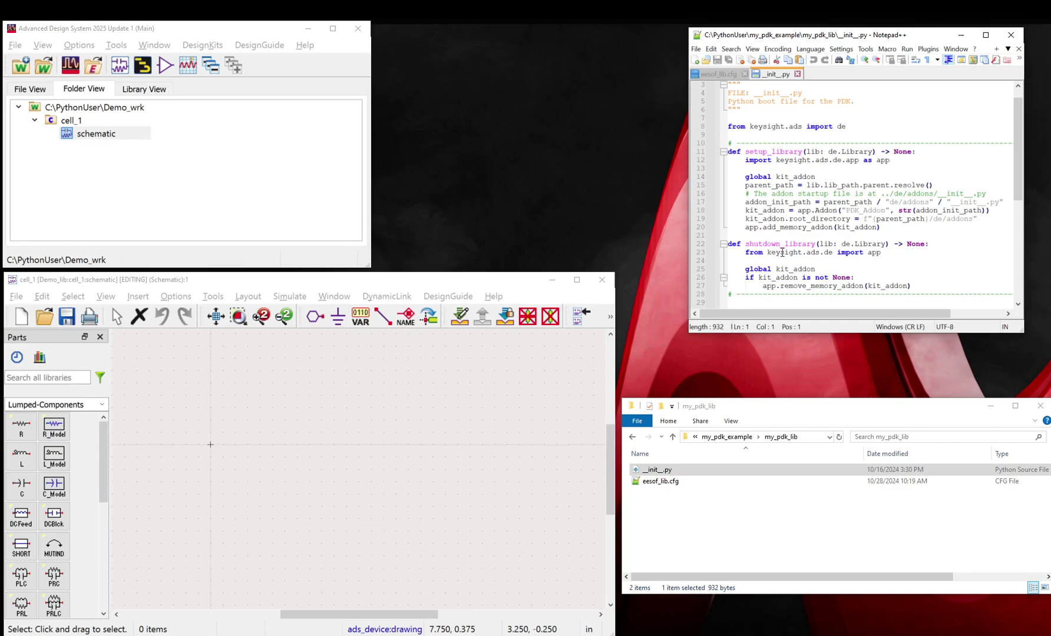
left_click(910, 286)
left_click_drag(909, 286, 746, 169)
left_click(785, 216)
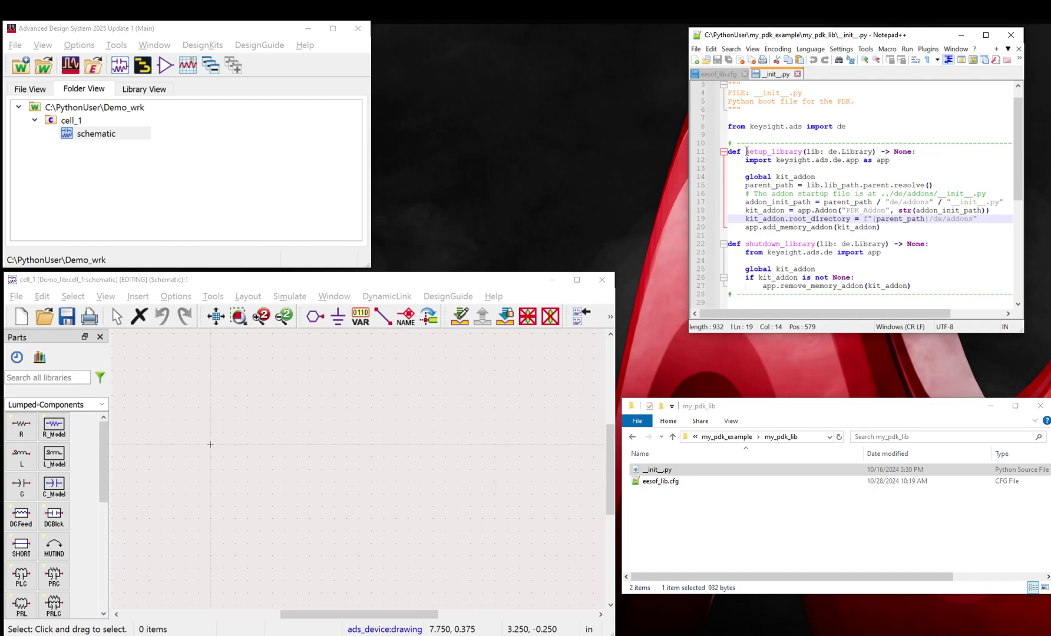
- Highlight the setup_library function name on line 11
left_click_drag(746, 151, 763, 151)
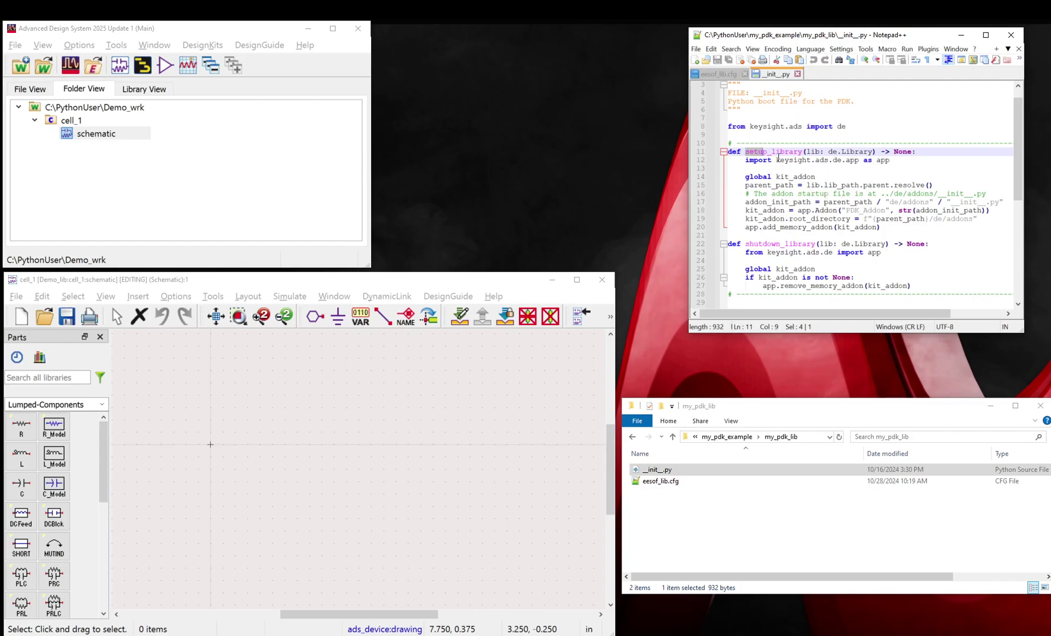
left_click(775, 157)
left_click_drag(745, 152, 800, 152)
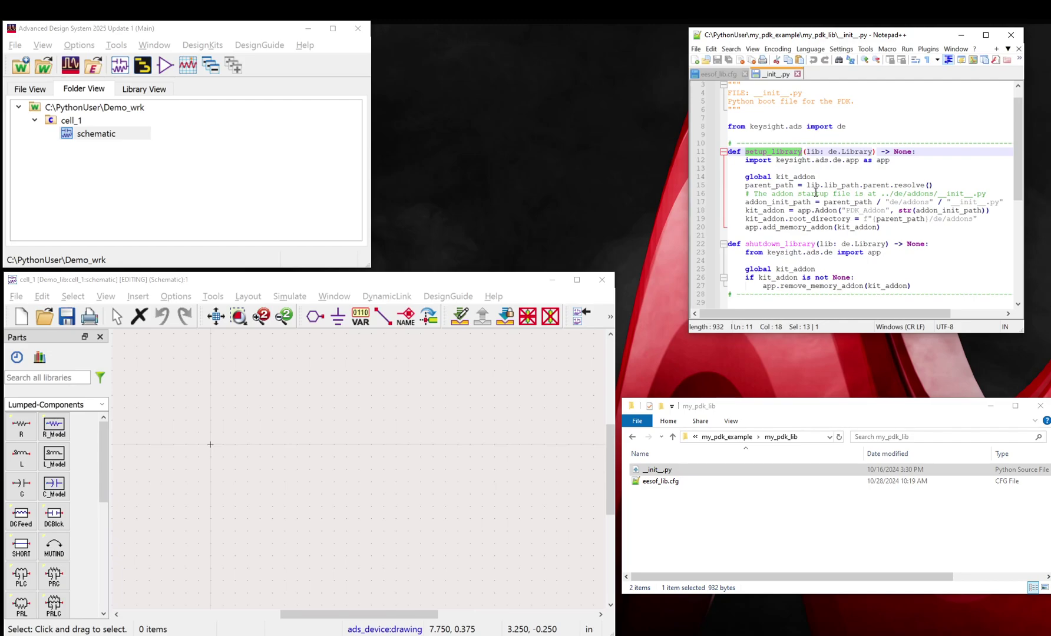
left_click_drag(745, 186, 838, 187)
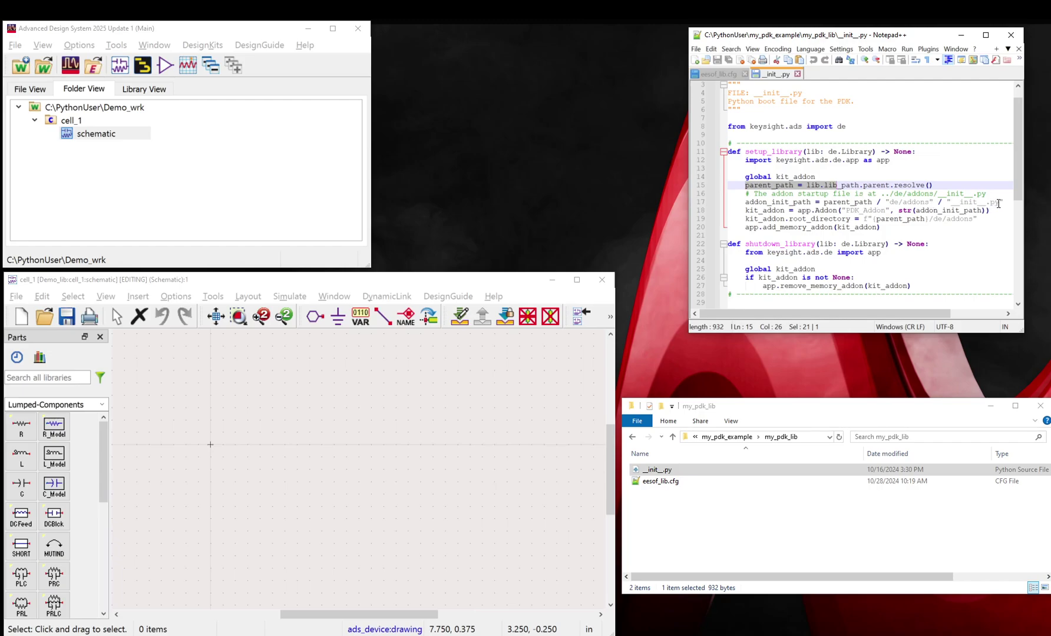
left_click_drag(999, 203, 890, 203)
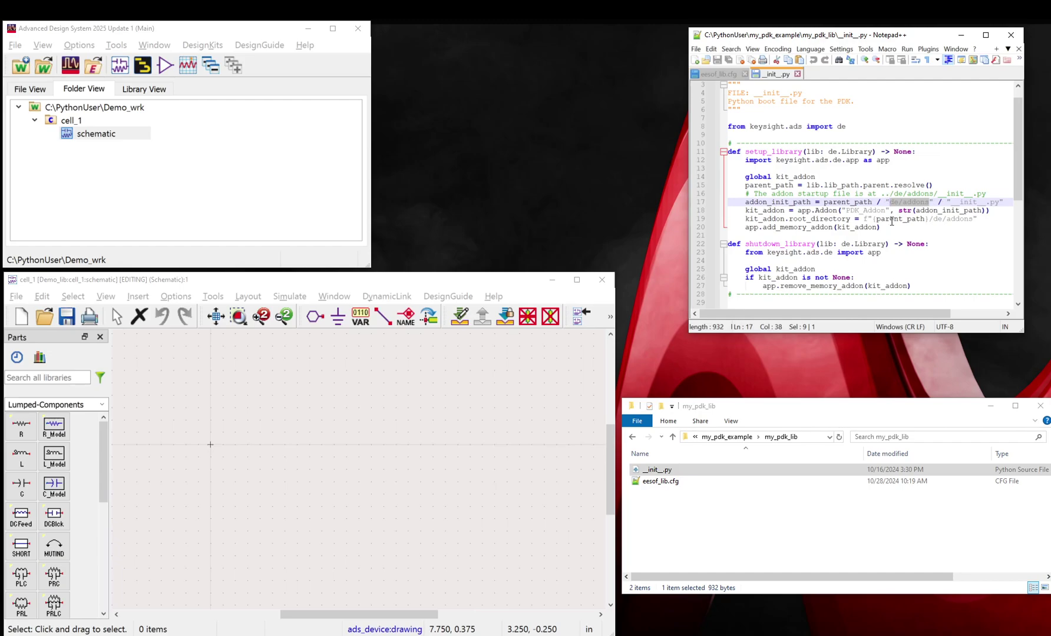
- Paste images, __init__.py, MyResourceFile.qrc, MyResourceFile_rc.py, MySecondQtGUI.py and RunNetlistGUI.py into my_pdk_example\de\addons
left_click(740, 439)
double_click(677, 470)
double_click(678, 471)
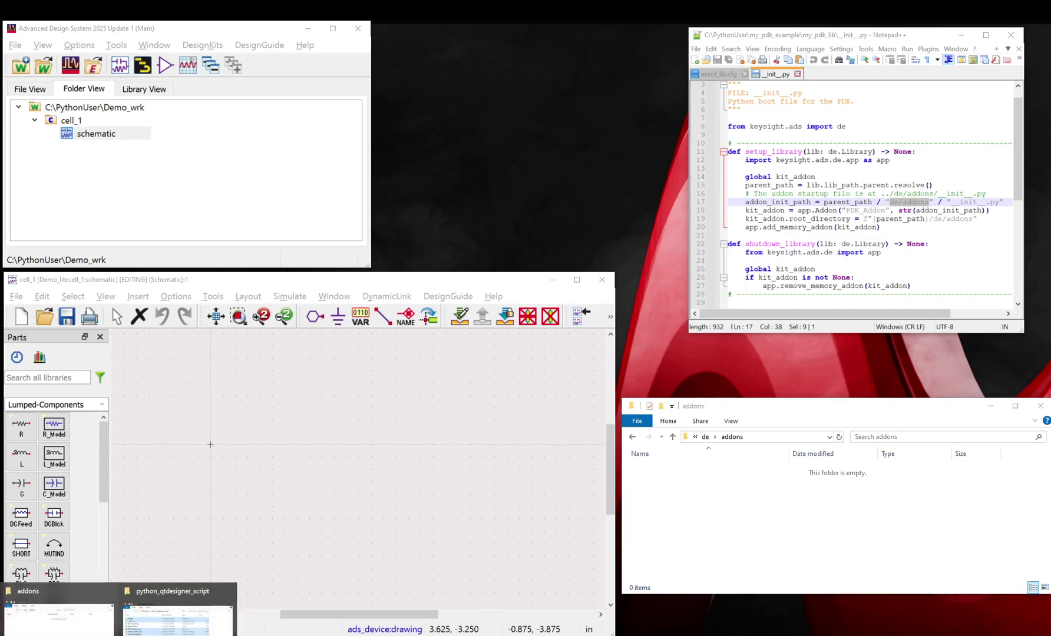
left_click(160, 630)
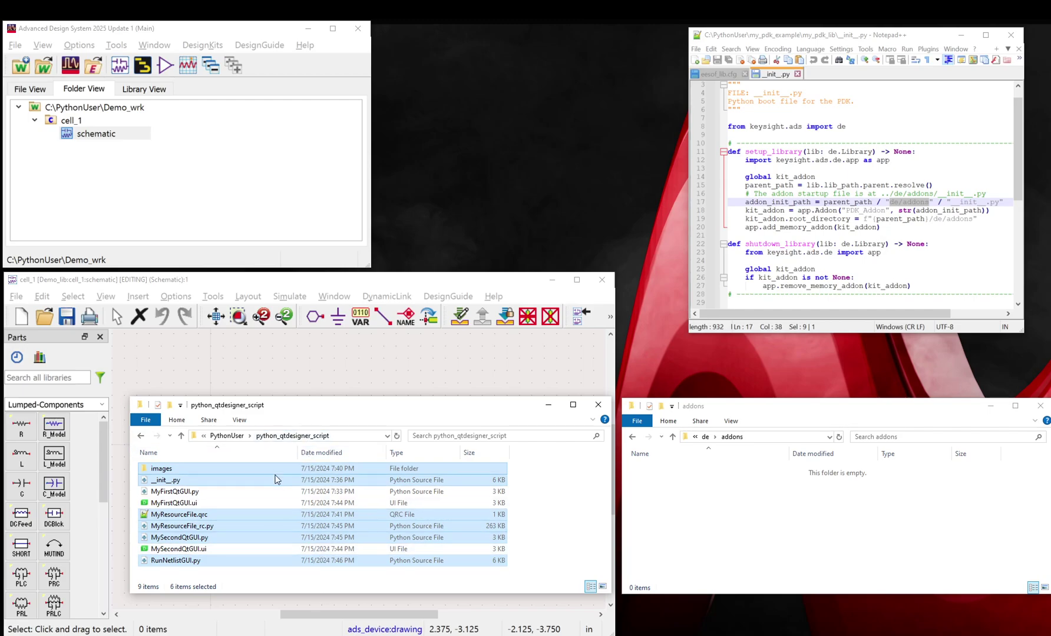
left_click(775, 511)
key("ctrl+v")
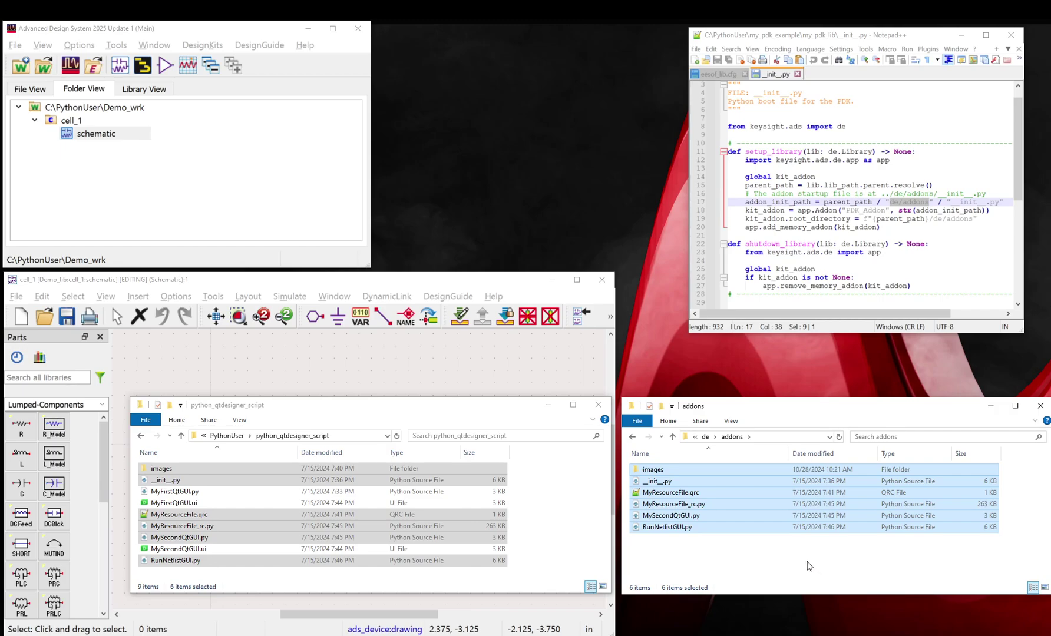
left_click(746, 210)
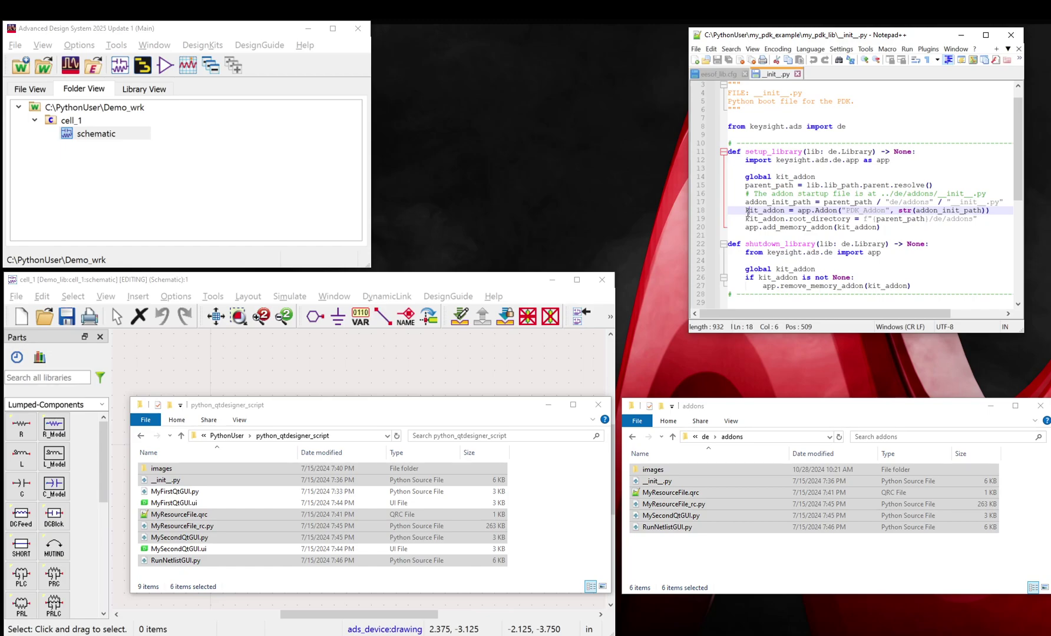
left_click_drag(745, 211, 883, 229)
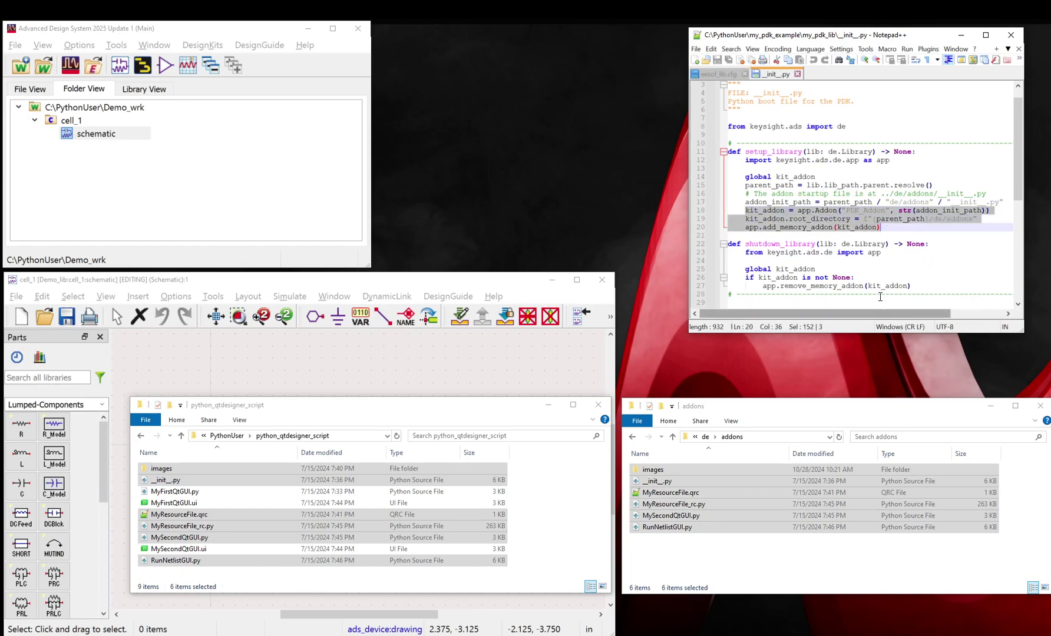
left_click(852, 221)
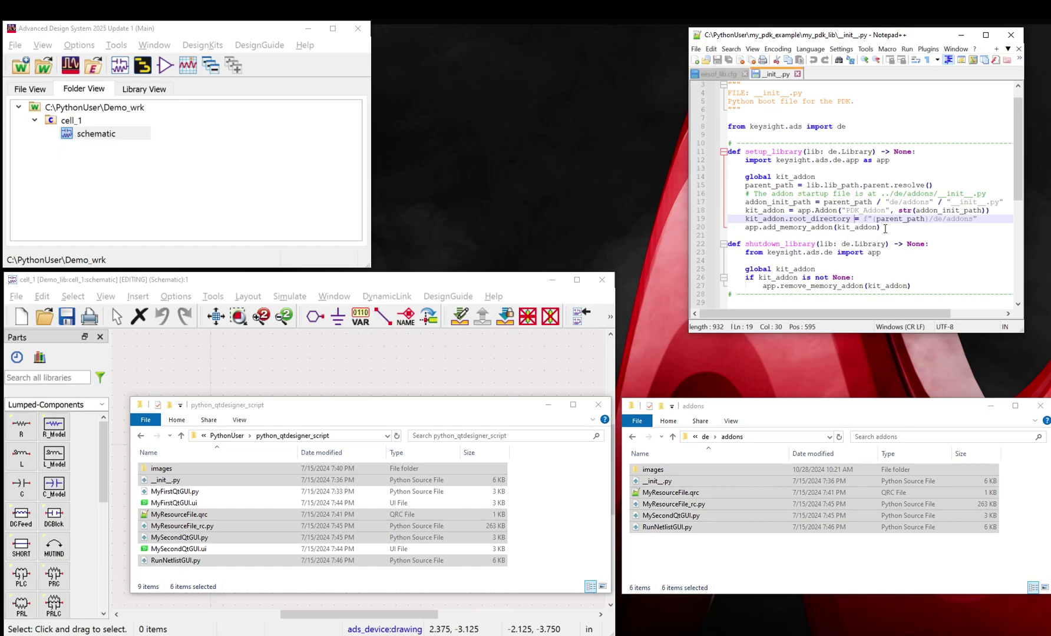
left_click_drag(881, 227, 745, 211)
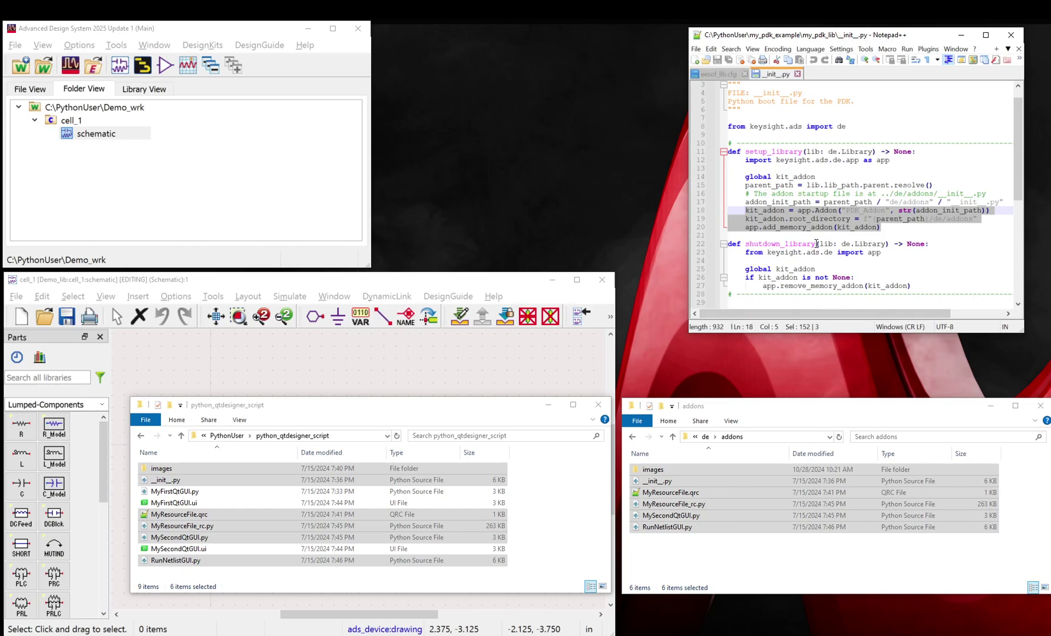
left_click(783, 244)
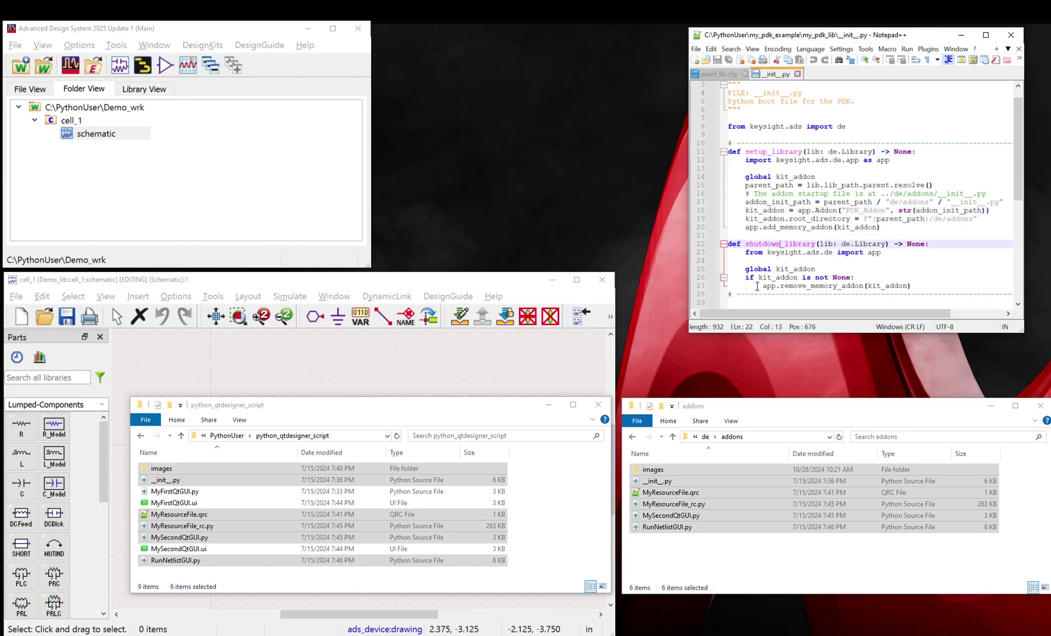
left_click_drag(923, 289, 745, 244)
left_click(814, 303)
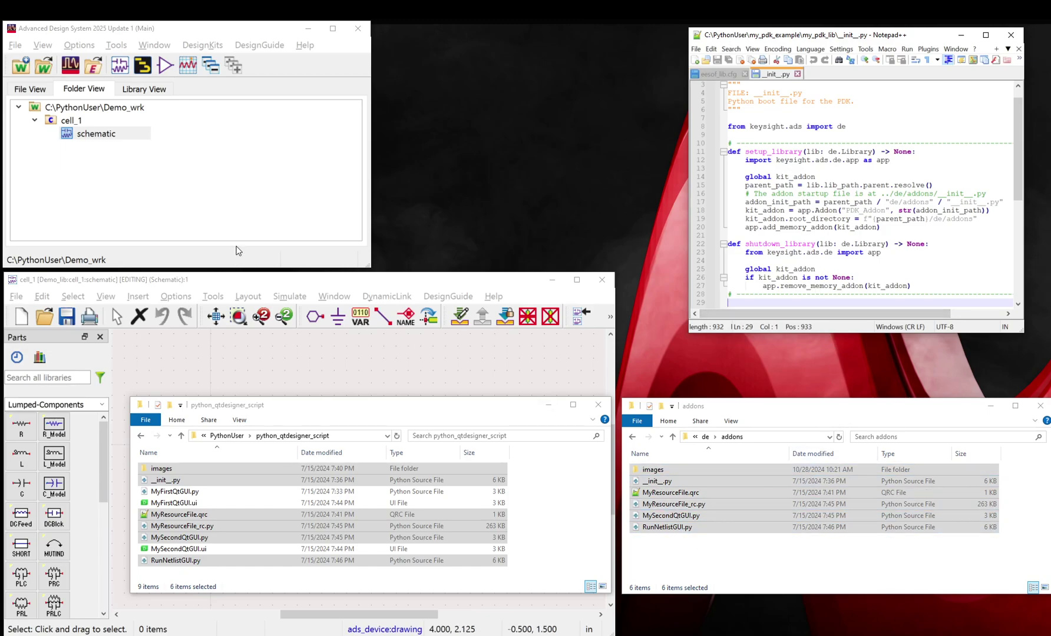
- Add PythonUser\my_pdk_example\lib.defs as a library definition file through DesignKits > Manage Libraries
left_click(200, 169)
left_click(203, 45)
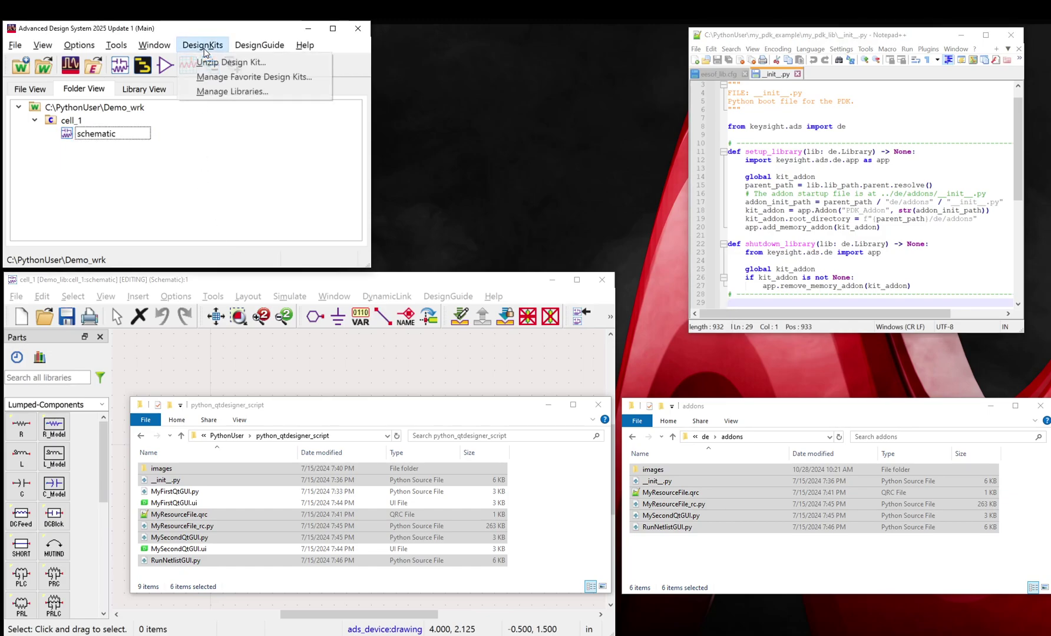
left_click(229, 93)
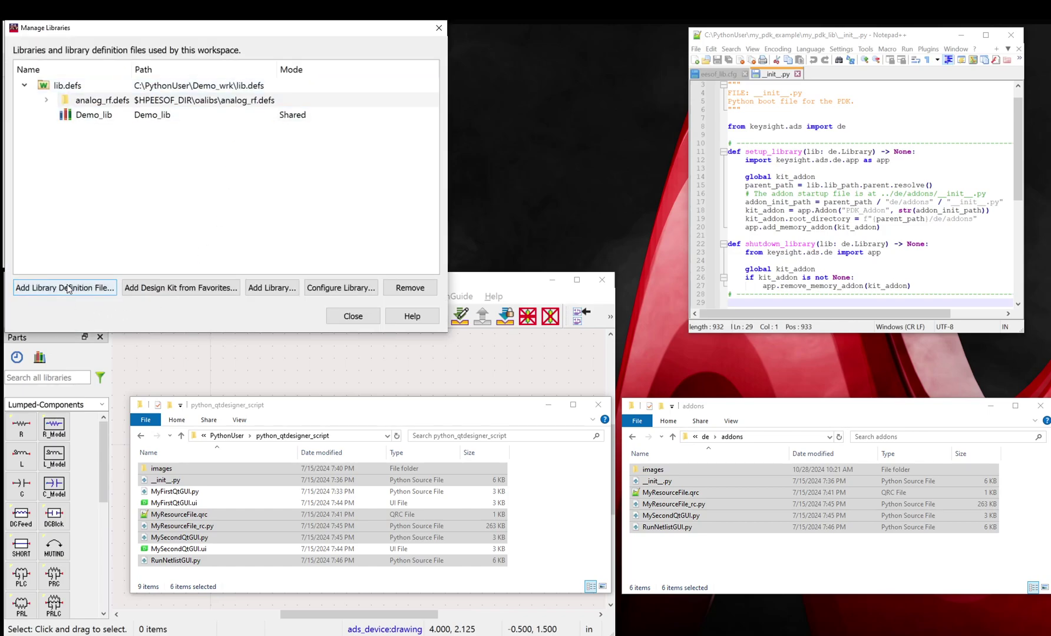
left_click(69, 289)
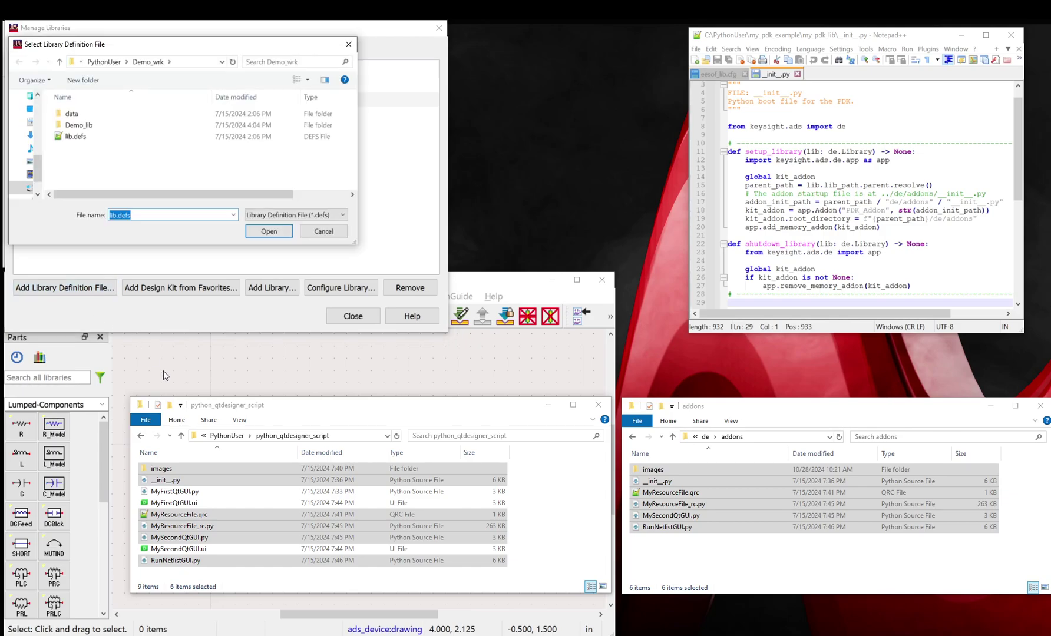
left_click(126, 61)
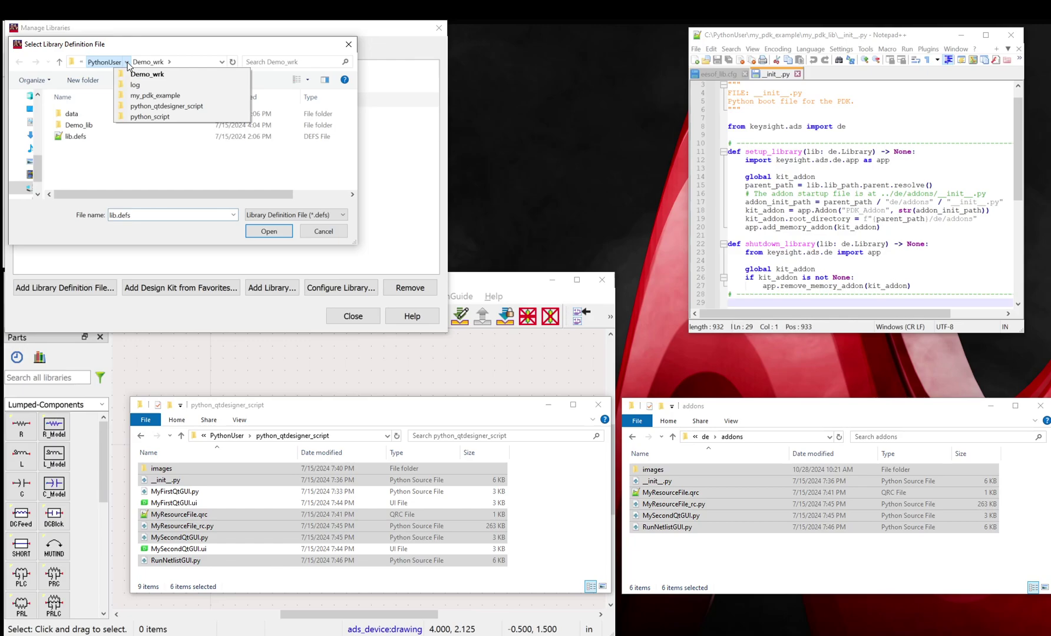
left_click(156, 97)
left_click(76, 136)
left_click(269, 231)
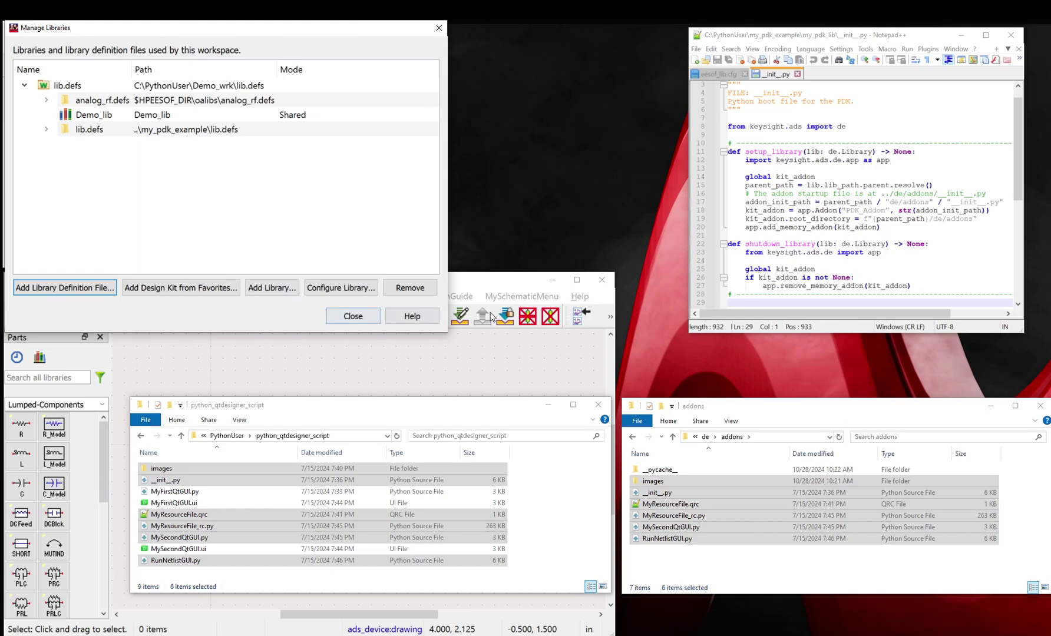
- Close the library manager, launch MySchematicMenu > Run Netlist, and choose netlist.log as input
left_click(348, 316)
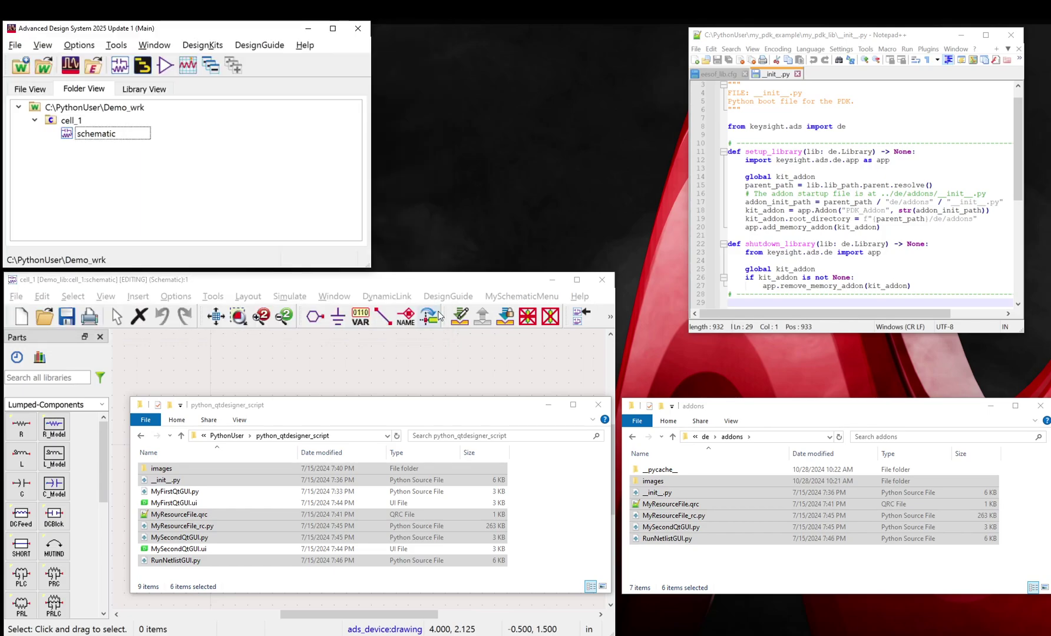
left_click(530, 304)
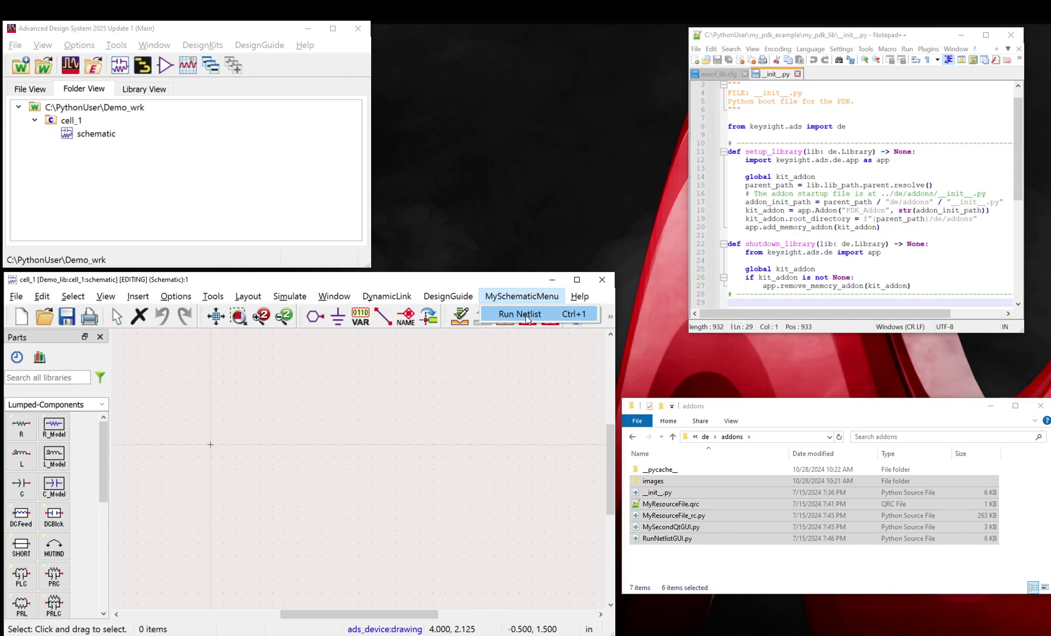
left_click(521, 314)
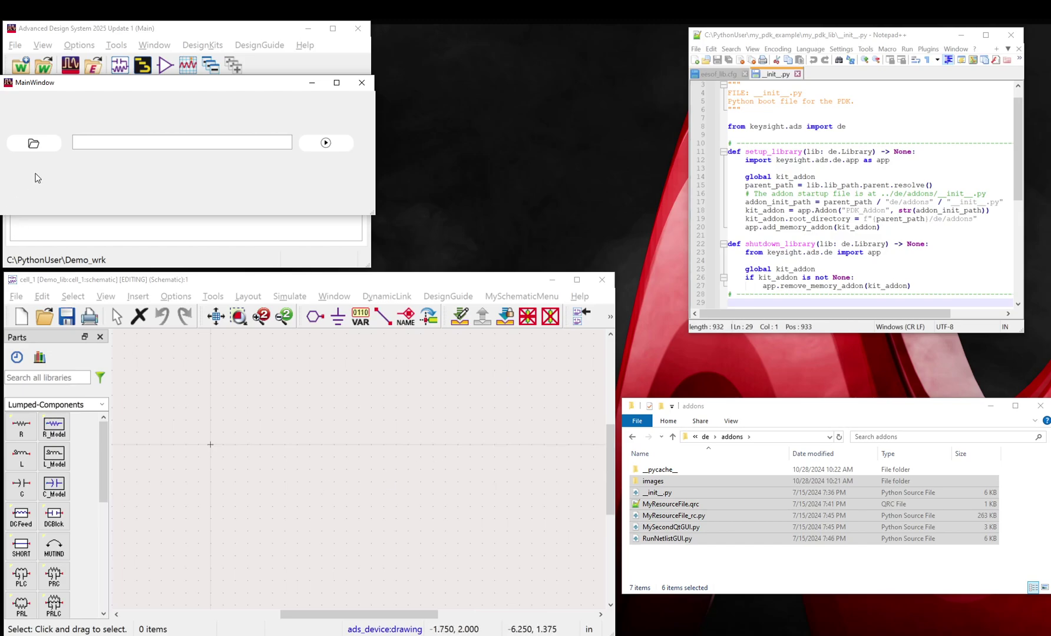
left_click(45, 147)
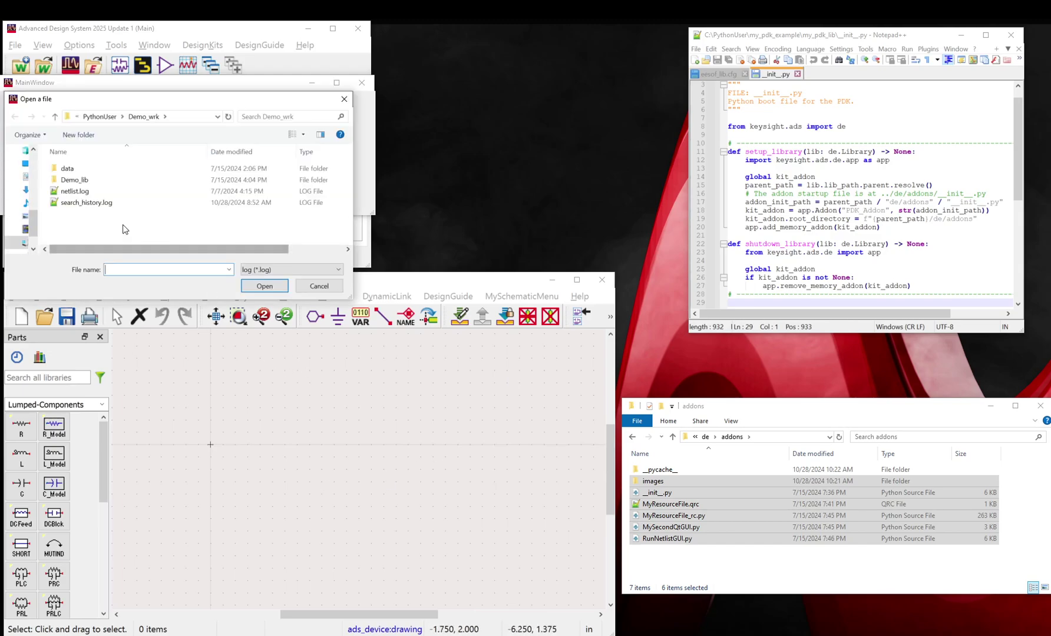
left_click(106, 194)
left_click(265, 286)
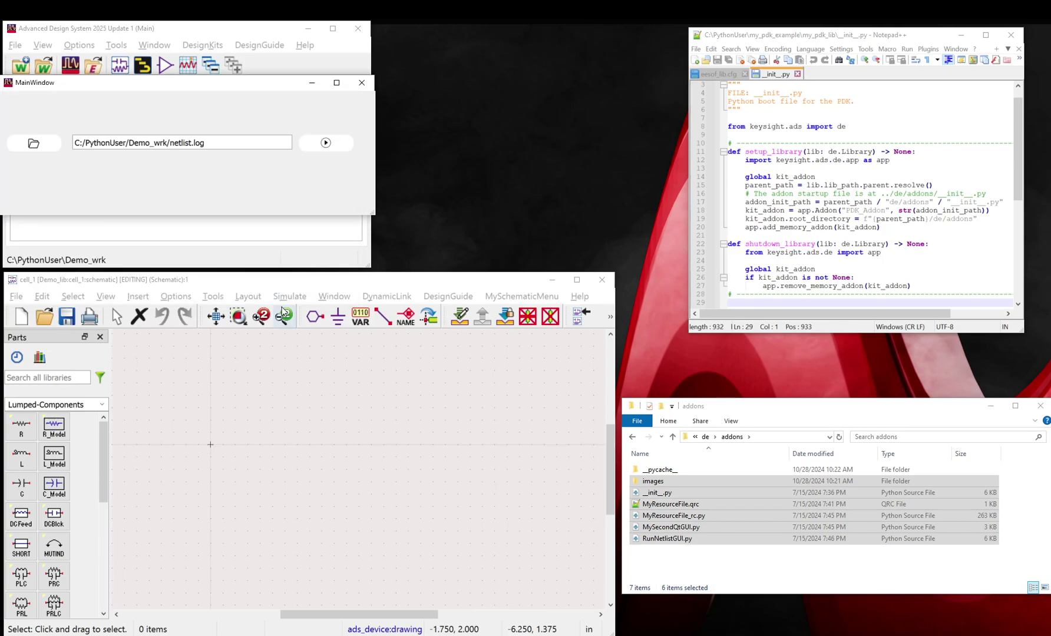
- Run the netlist, check the C:/PythonUser/Demo_wrk/log output message, and close the runner window
left_click(322, 147)
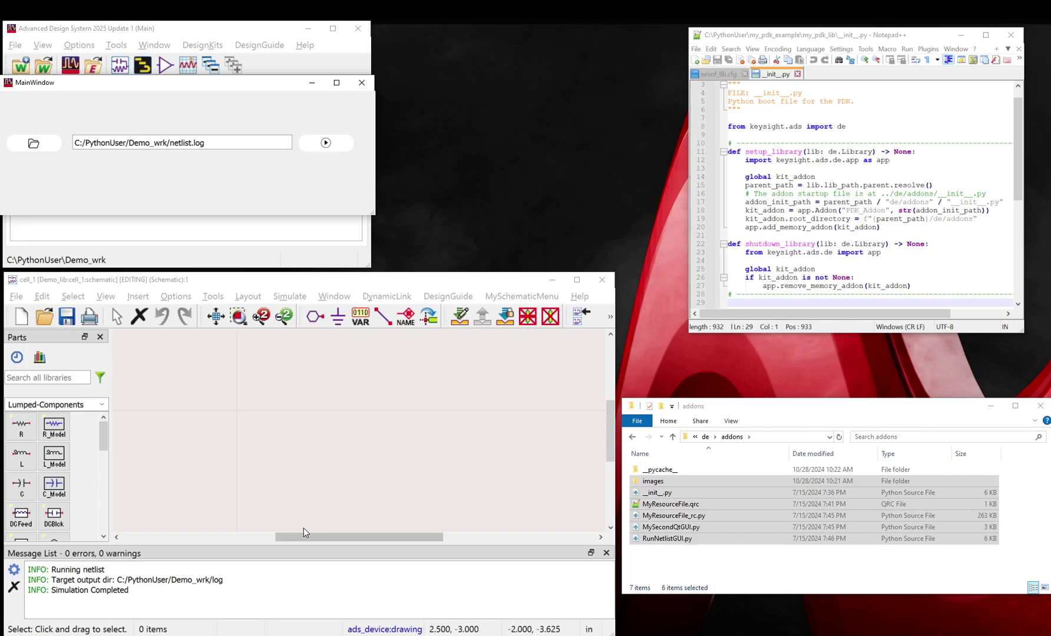
left_click_drag(161, 580, 101, 577)
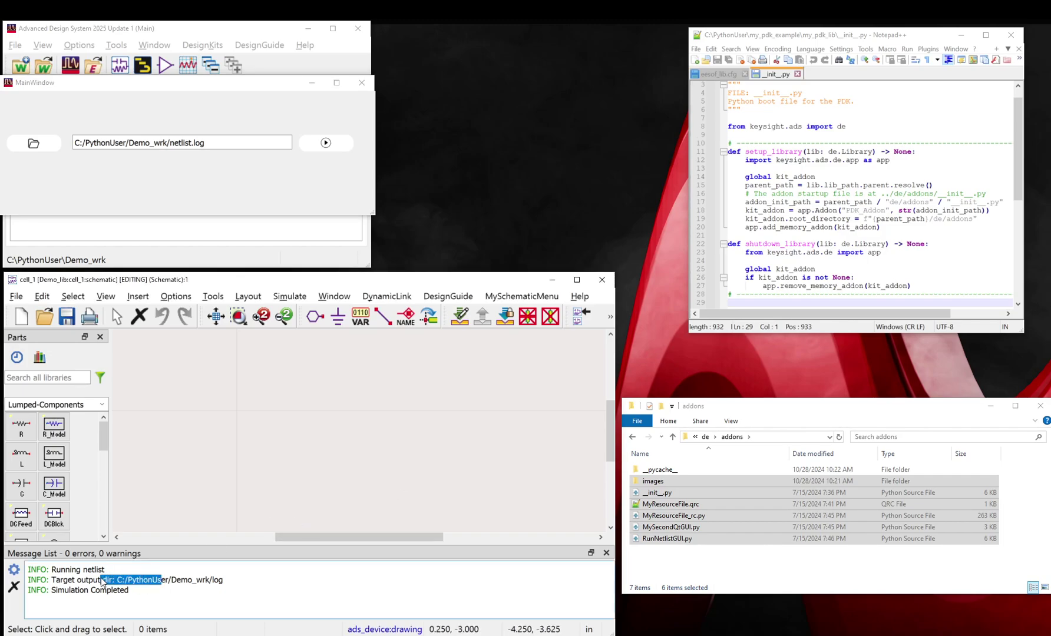
left_click(425, 480)
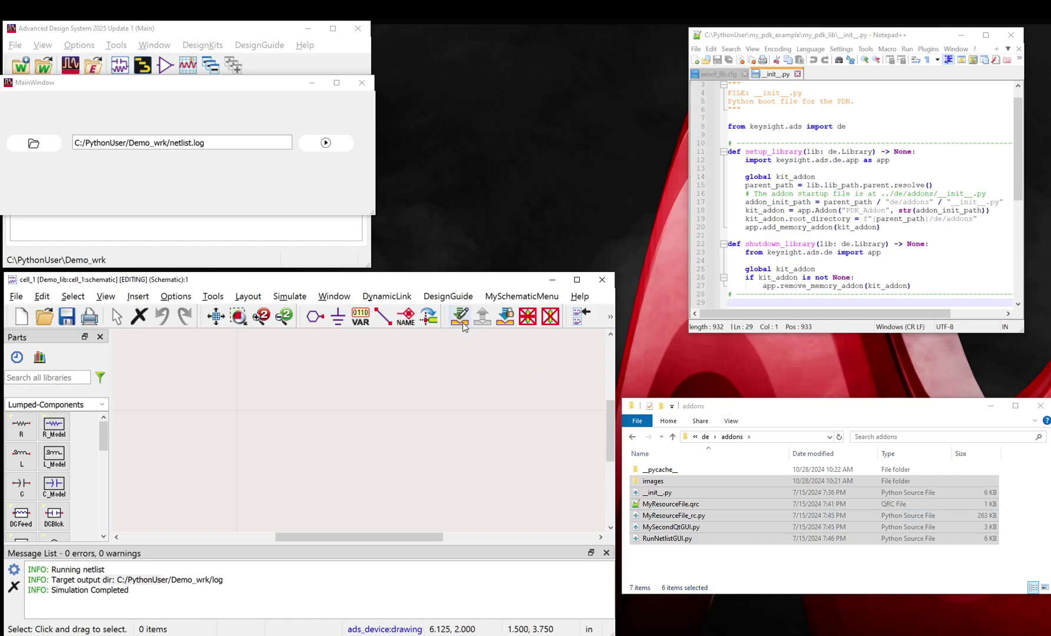
left_click(362, 82)
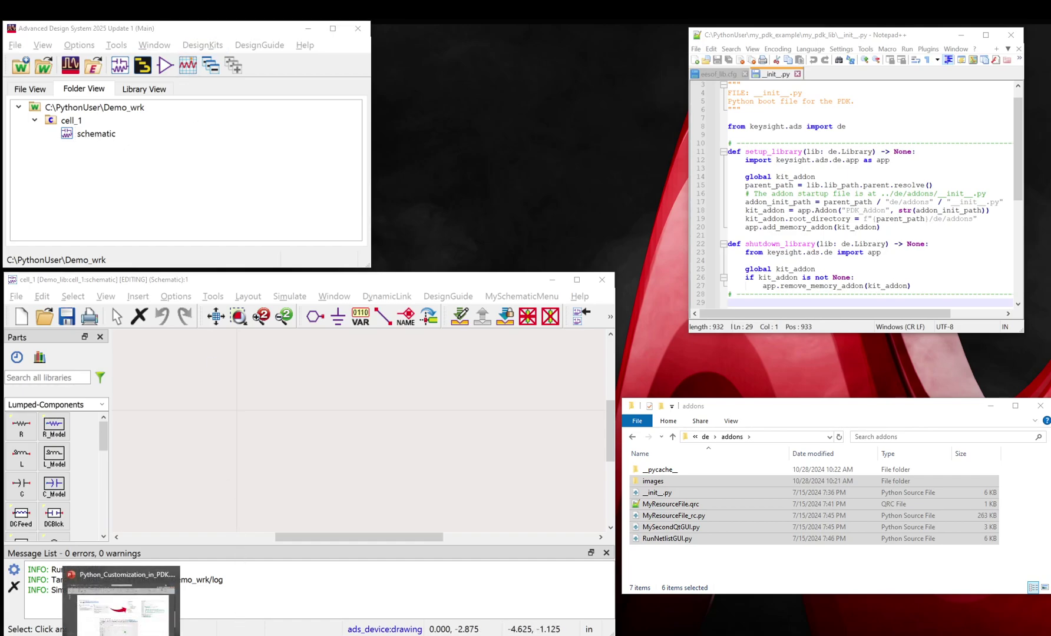
- Switch to slide 2 of Python_Customization_in_PDK.pptx in PowerPoint
left_click(121, 607)
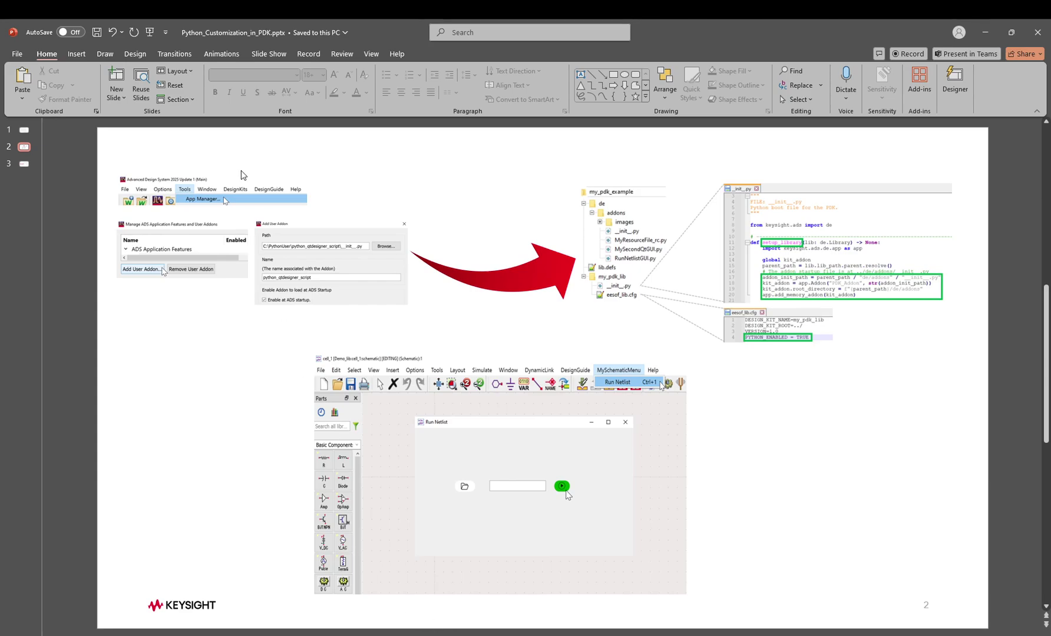